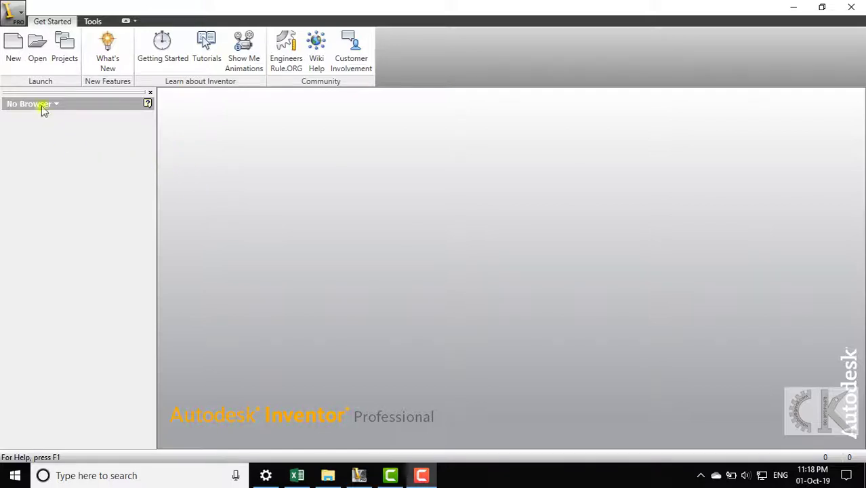
Create a new part file from the metric Standard (mm).ipt template.
{"action": "left_click", "coordinate": [15, 55]}
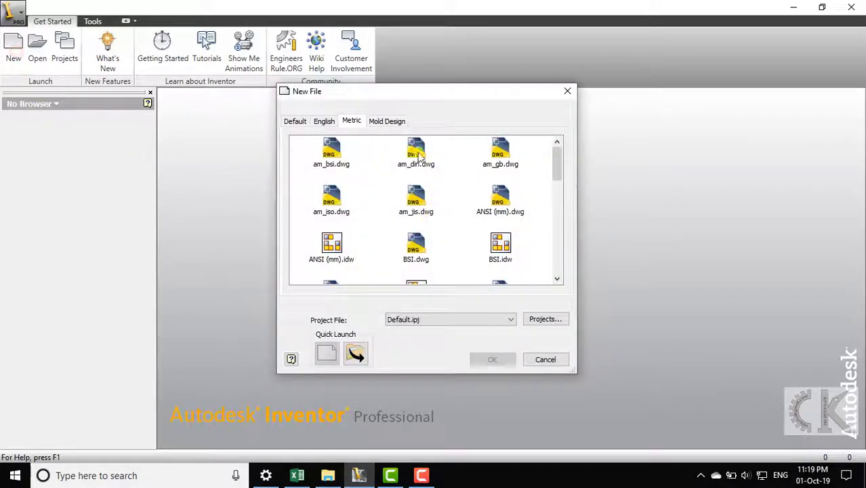
{"action": "left_click", "coordinate": [358, 121]}
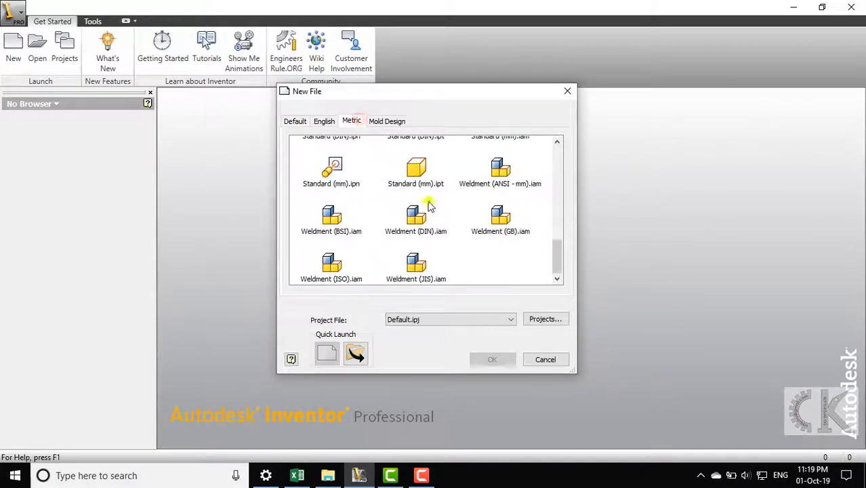
{"action": "left_click", "coordinate": [416, 184]}
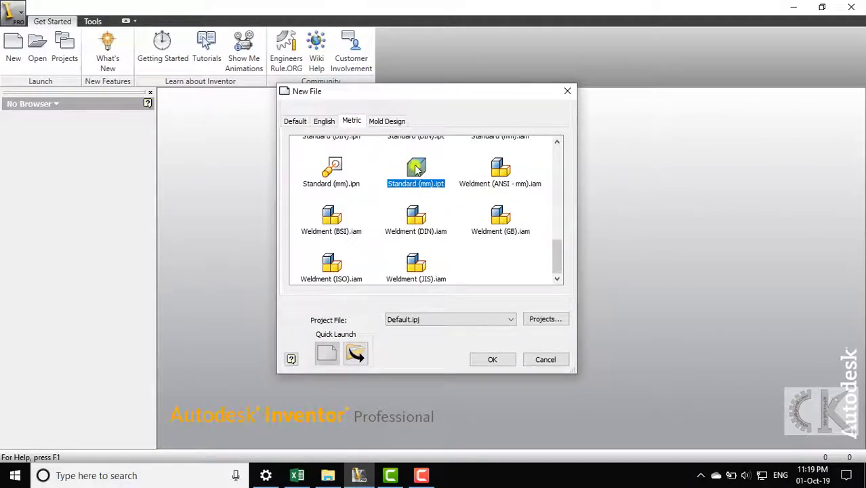
{"action": "double_click", "coordinate": [417, 169]}
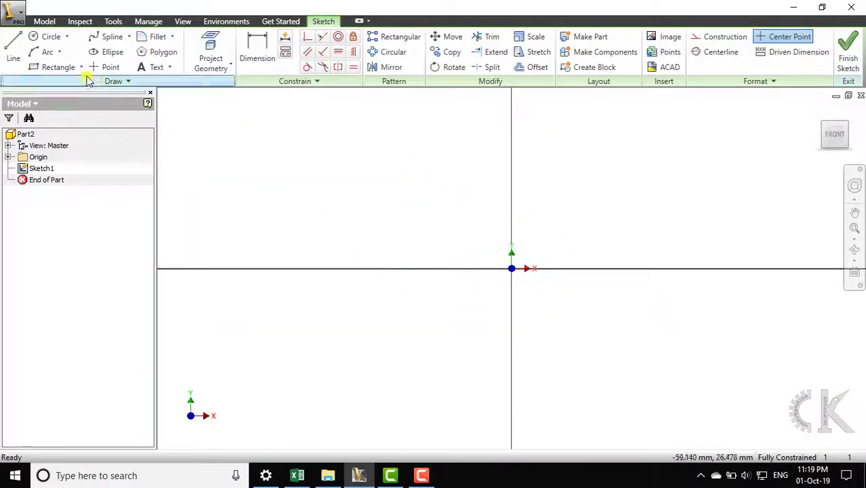
Sketch a 30 mm wide by 20 mm high rectangle with one corner on the origin and finish the sketch.
{"action": "left_click", "coordinate": [59, 66]}
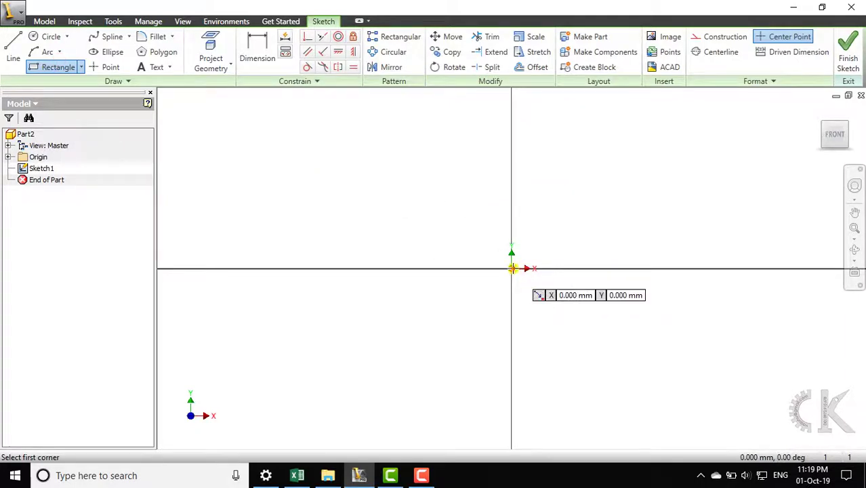
{"action": "left_click", "coordinate": [512, 268]}
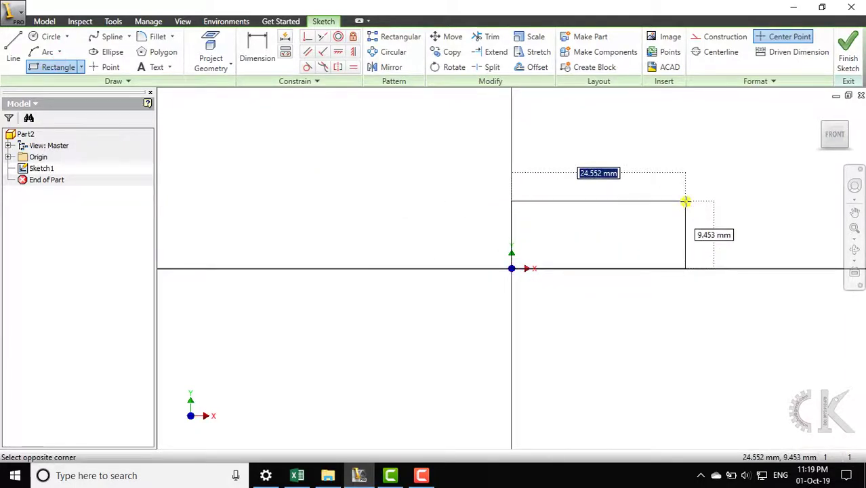
{"action": "type", "text": "30"}
{"action": "key", "text": "Tab"}
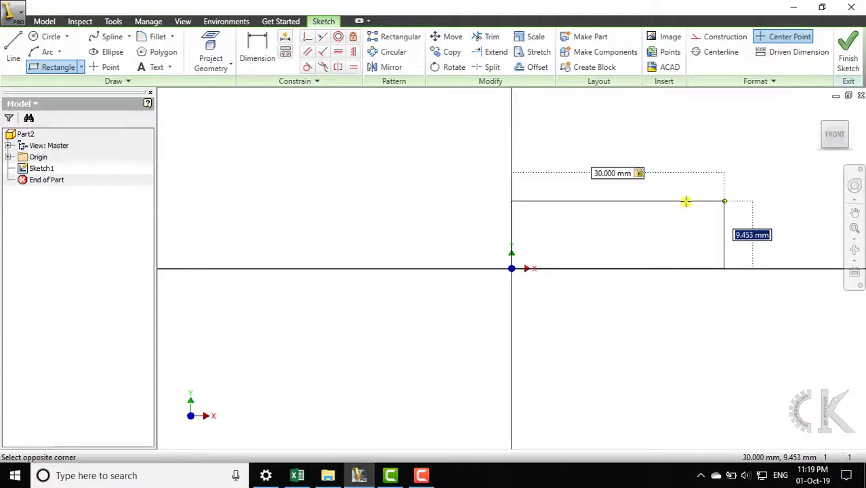
{"action": "type", "text": "20"}
{"action": "key", "text": "Return"}
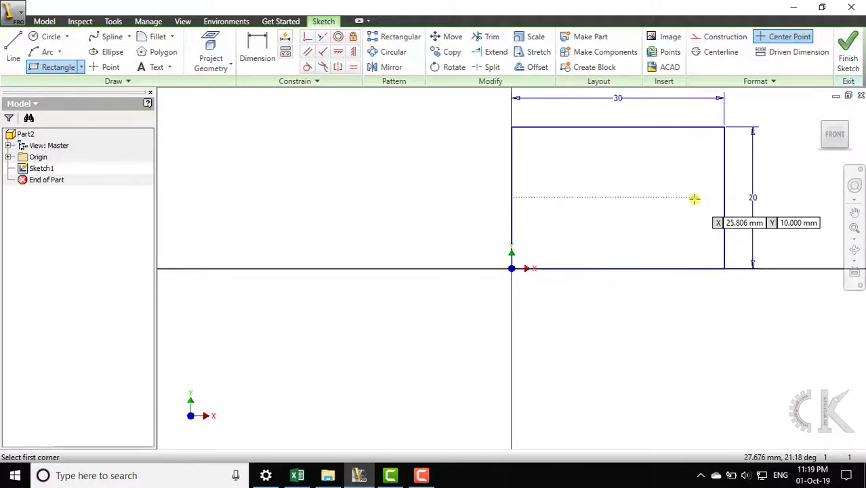
{"action": "scroll", "coordinate": [692, 198], "scroll_direction": "up", "scroll_amount": 2}
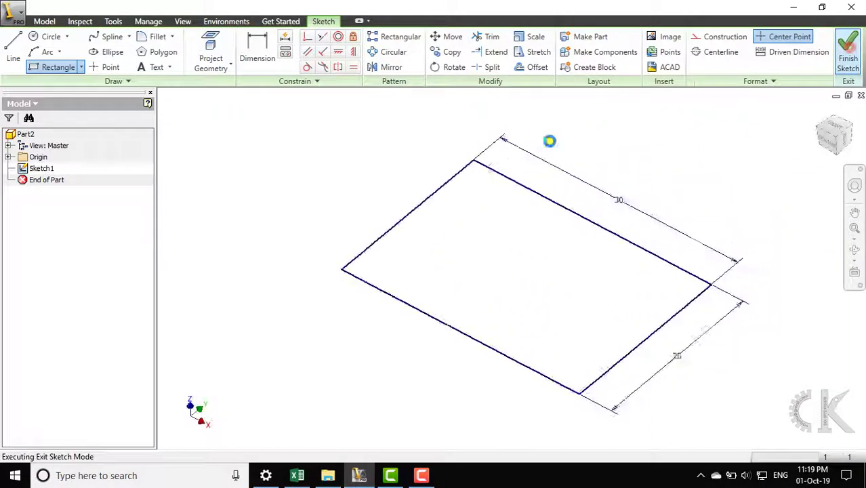
Extrude the rectangle by 10 mm into a solid block.
{"action": "left_click", "coordinate": [65, 51]}
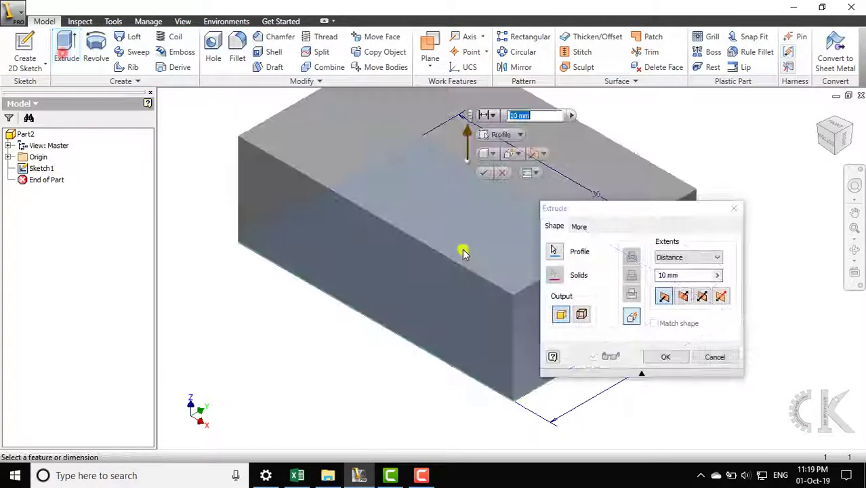
{"action": "scroll", "coordinate": [464, 248], "scroll_direction": "up", "scroll_amount": 2}
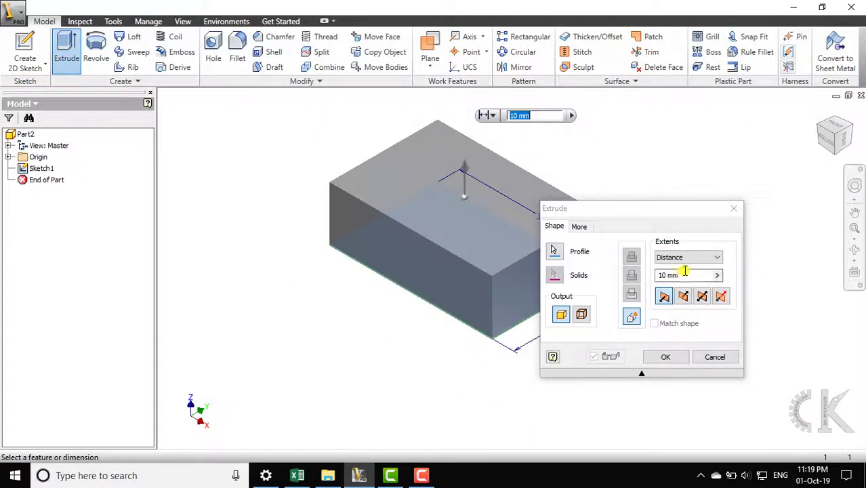
{"action": "left_click", "coordinate": [679, 352]}
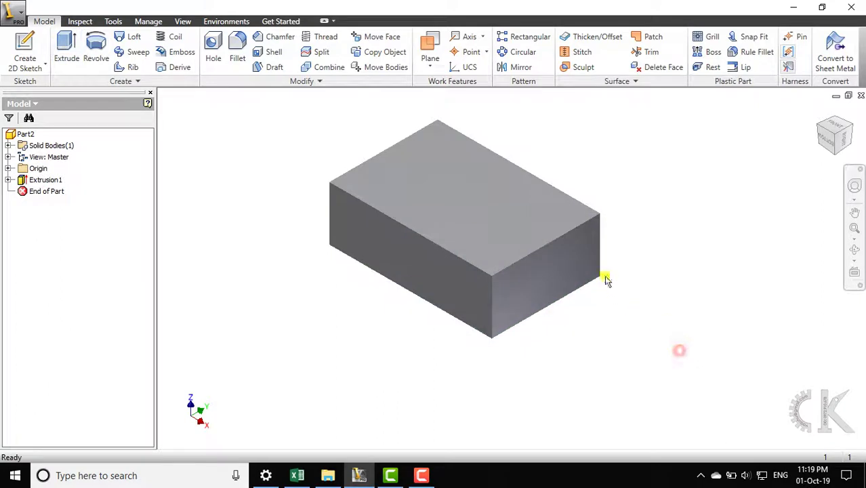
Apply a constant 2 mm fillet to the front long edge of the block's top face.
{"action": "left_click", "coordinate": [239, 46]}
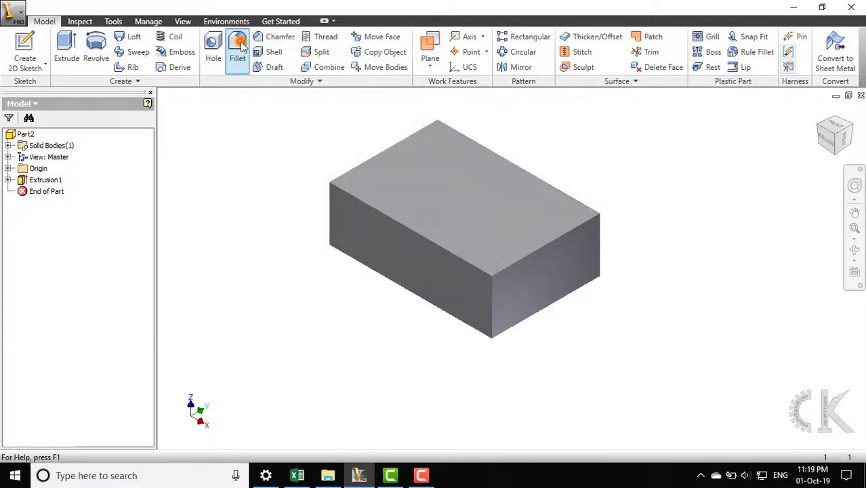
{"action": "middle_click_drag", "start_coordinate": [305, 253], "coordinate": [498, 296]}
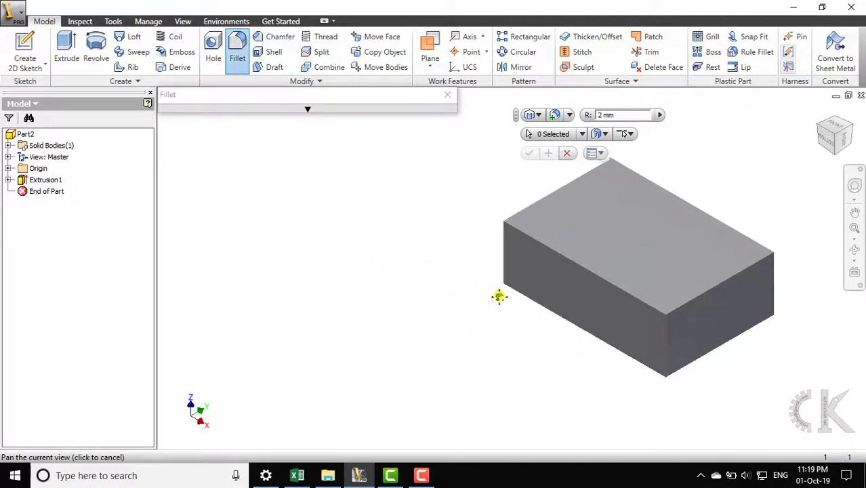
{"action": "left_click", "coordinate": [560, 252]}
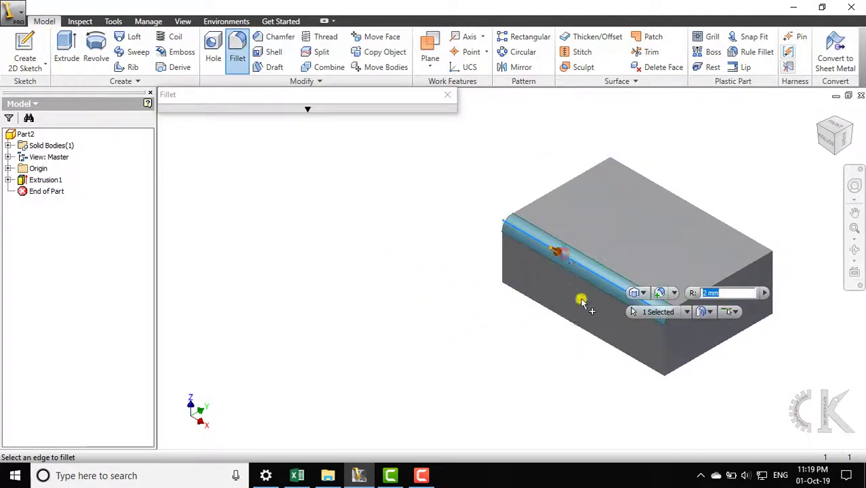
{"action": "left_click", "coordinate": [307, 109]}
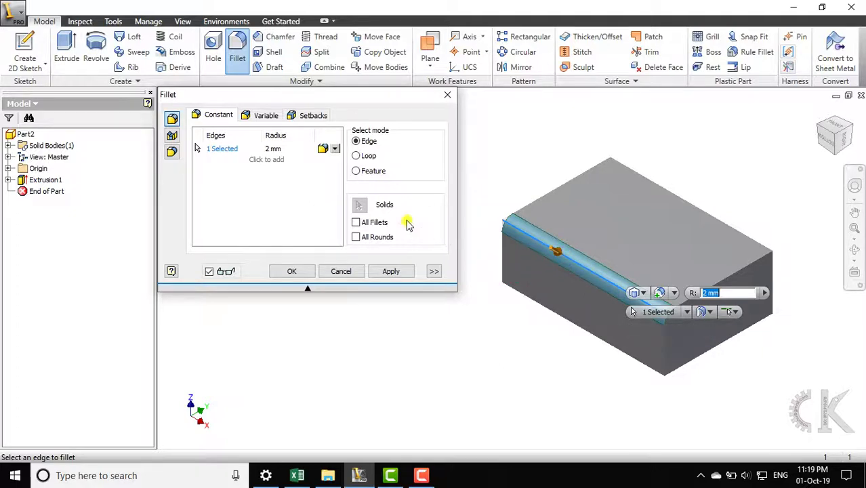
{"action": "left_click", "coordinate": [392, 272]}
{"action": "left_click", "coordinate": [336, 271]}
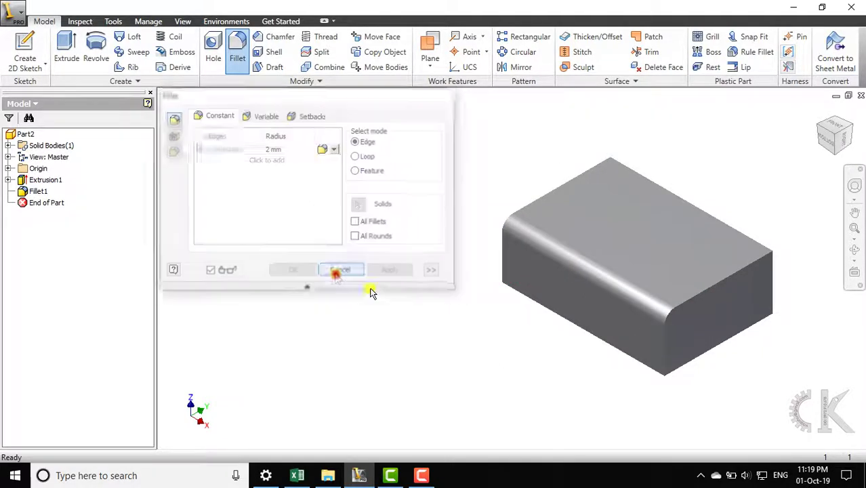
Create a variable fillet on the opposite long top edge with 2 mm end radii and a 2 mm intermediate point at about 0.79.
{"action": "middle_click_drag", "start_coordinate": [589, 322], "coordinate": [539, 277], "text": "shift"}
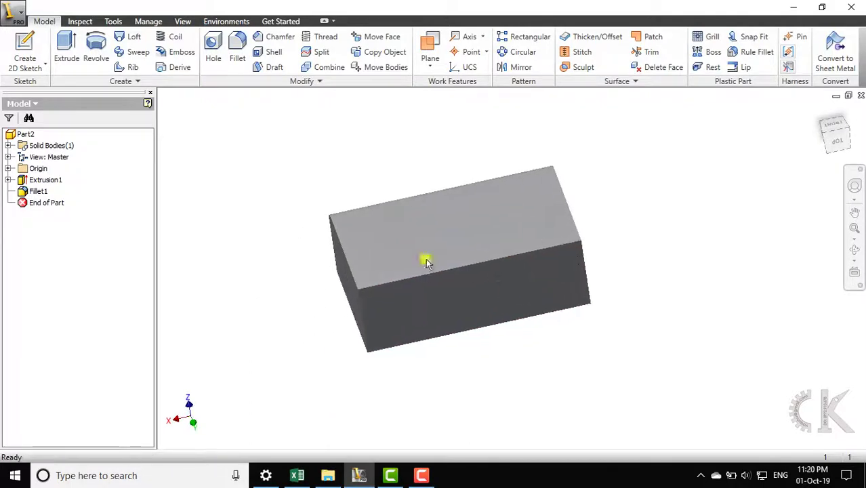
{"action": "left_click", "coordinate": [238, 54]}
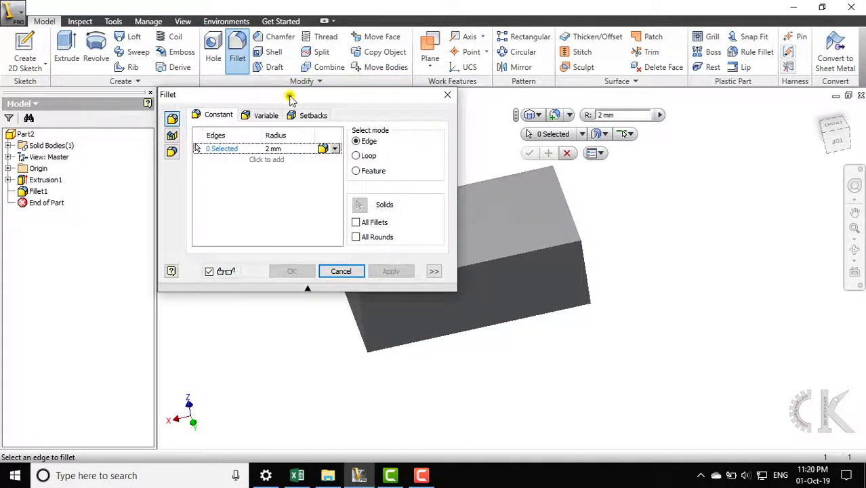
{"action": "left_click_drag", "start_coordinate": [290, 98], "coordinate": [186, 93]}
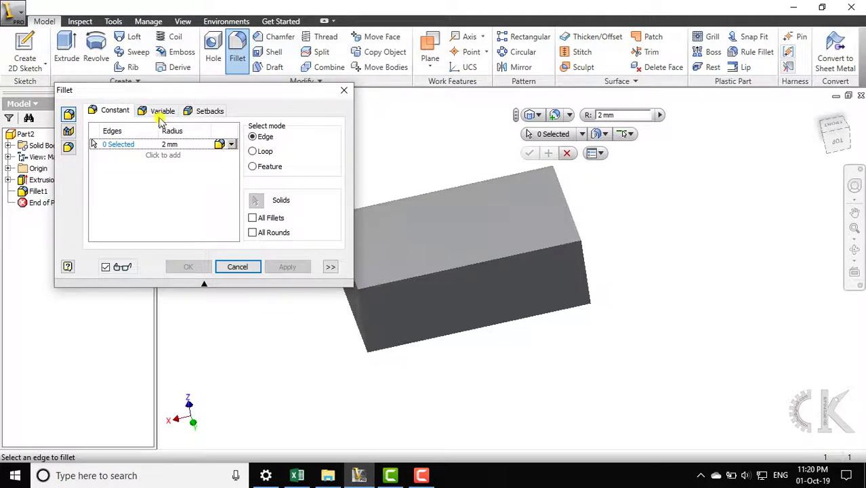
{"action": "left_click", "coordinate": [161, 112]}
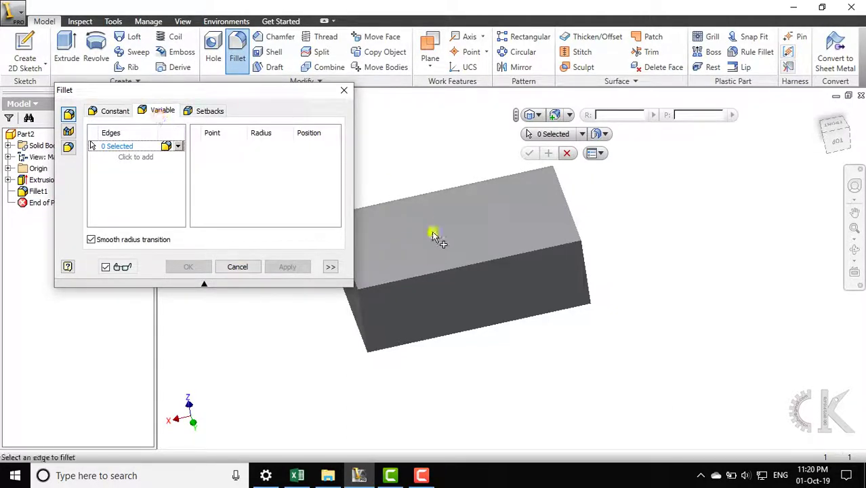
{"action": "middle_click_drag", "start_coordinate": [437, 236], "coordinate": [503, 254], "text": "shift"}
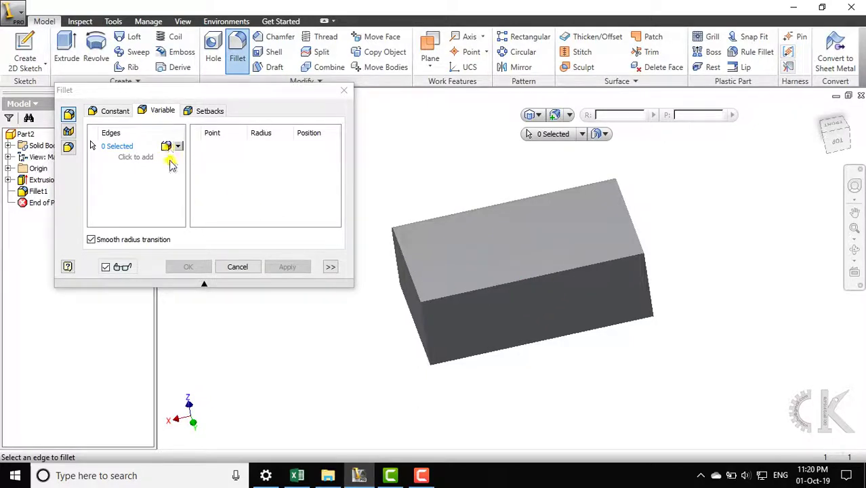
{"action": "left_click", "coordinate": [451, 300]}
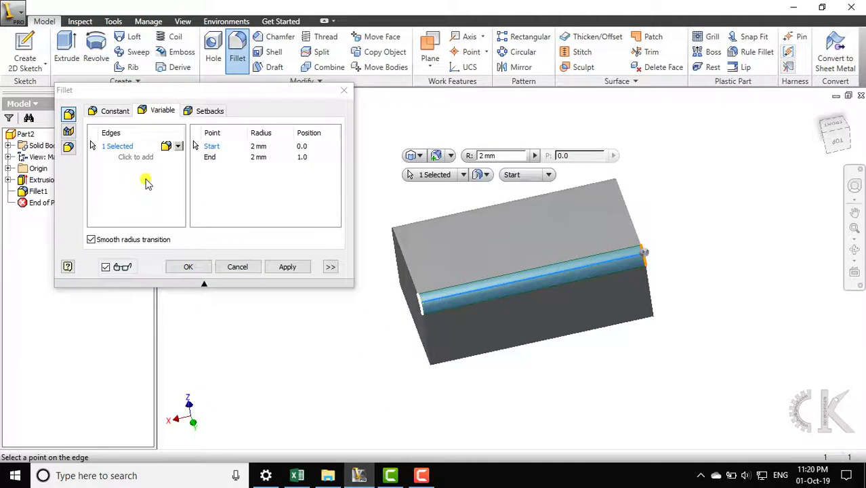
{"action": "mouse_move", "coordinate": [523, 157]}
{"action": "left_click", "coordinate": [303, 147]}
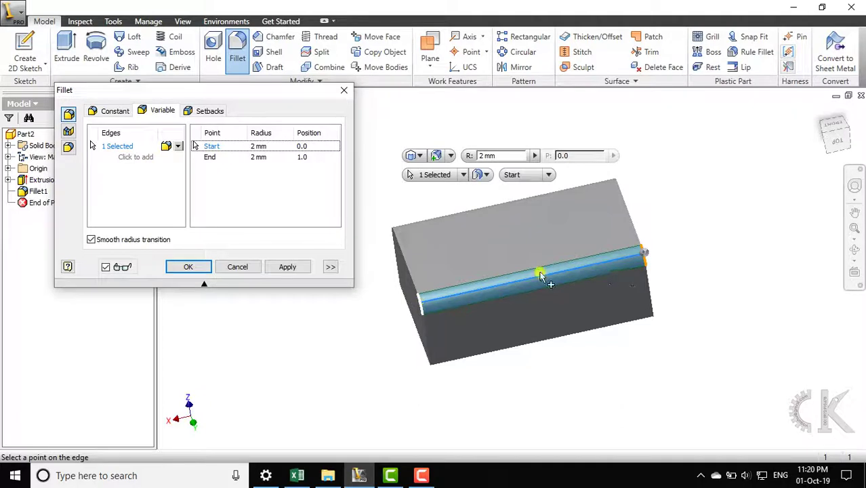
{"action": "left_click", "coordinate": [466, 292]}
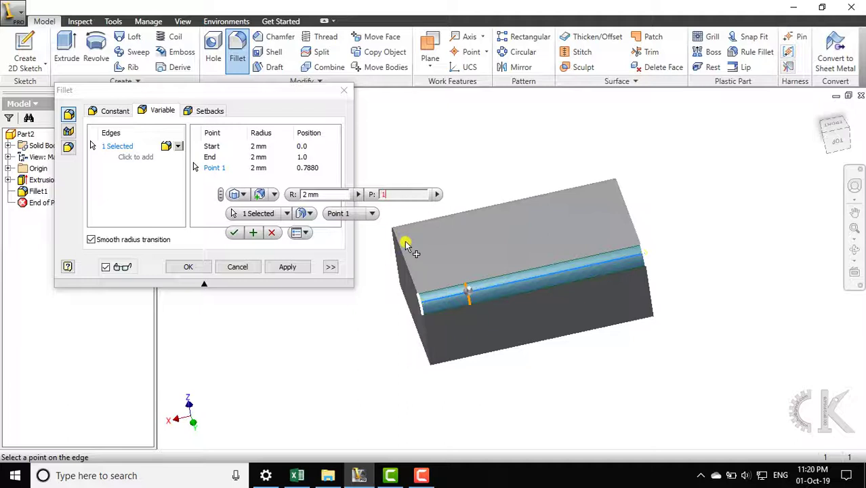
{"action": "left_click", "coordinate": [234, 232]}
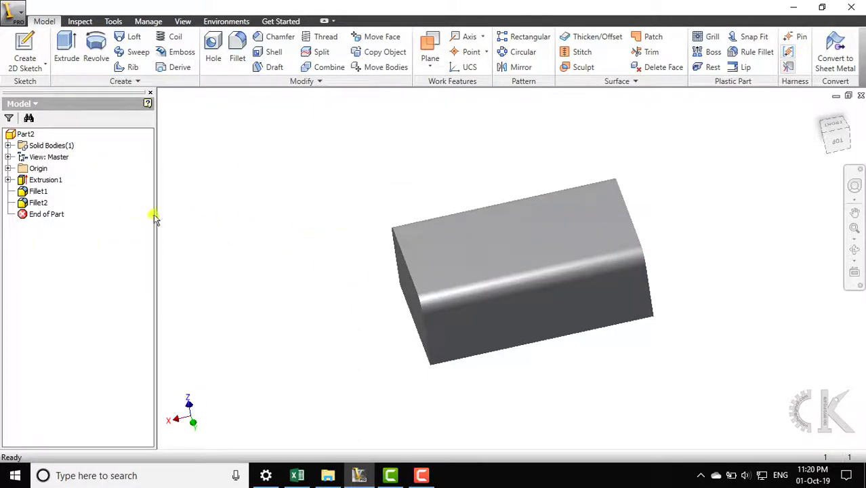
Edit the variable fillet to give its intermediate point a 1 mm radius, and expand the extra fillet options.
{"action": "right_click", "coordinate": [41, 202]}
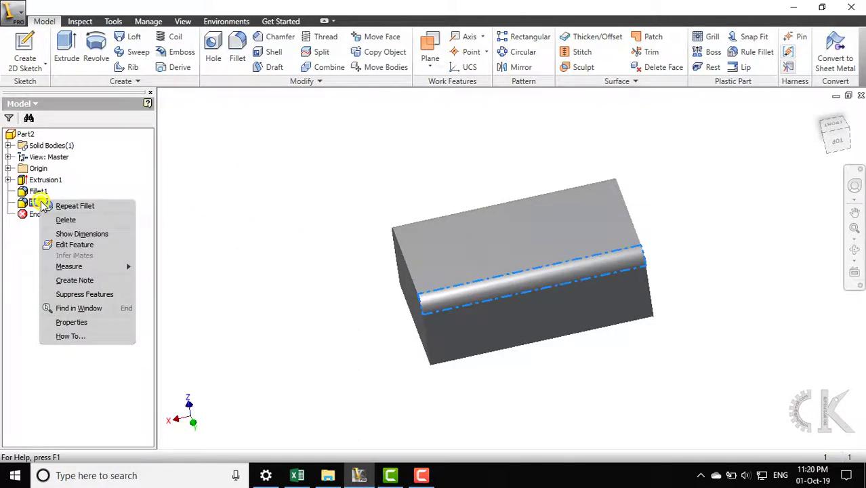
{"action": "left_click", "coordinate": [74, 244]}
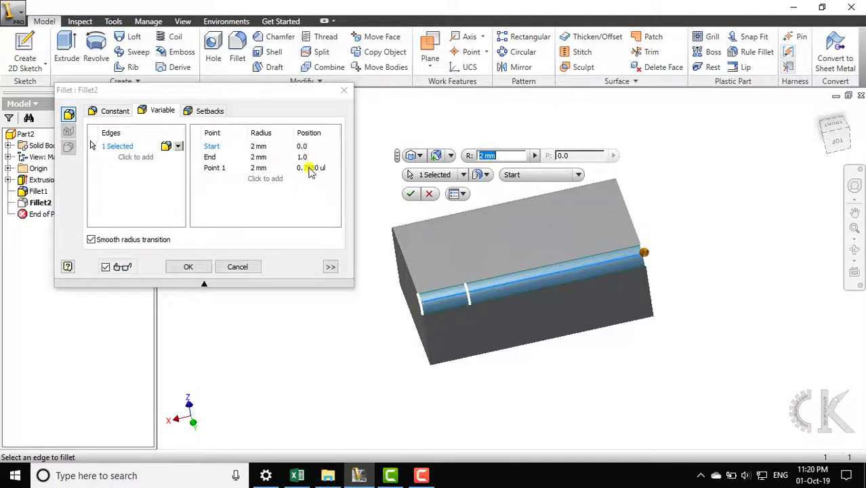
{"action": "left_click", "coordinate": [262, 168]}
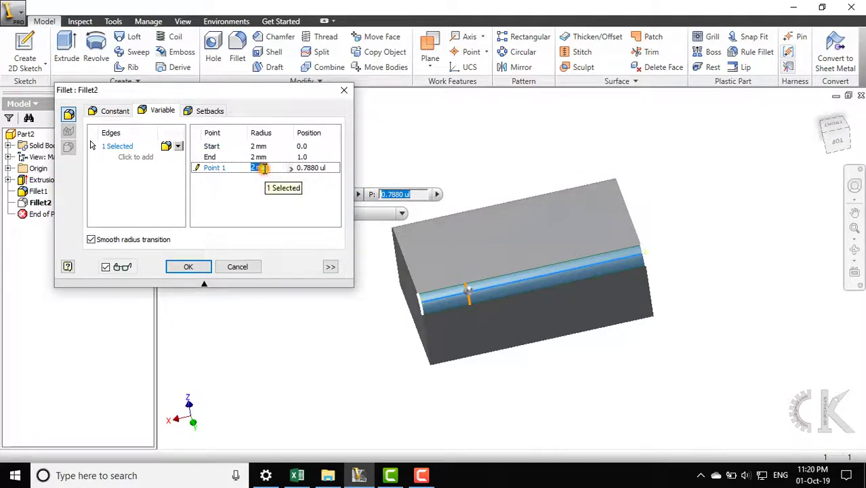
{"action": "type", "text": "1"}
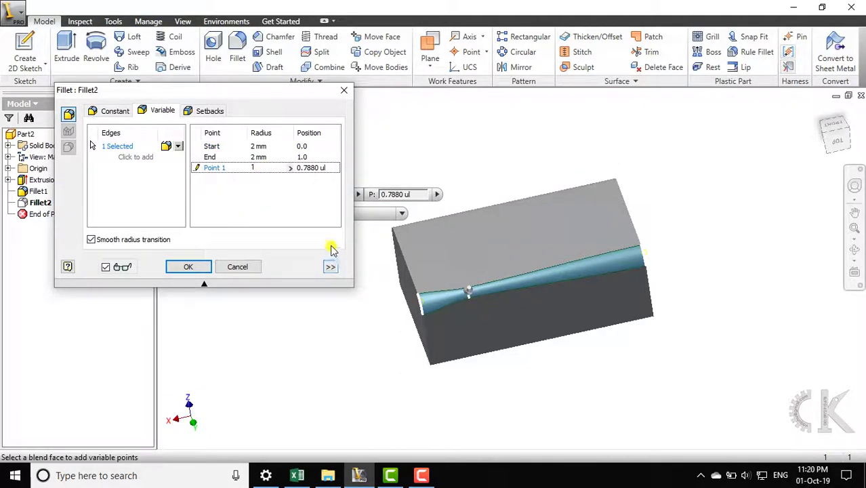
{"action": "left_click", "coordinate": [330, 267]}
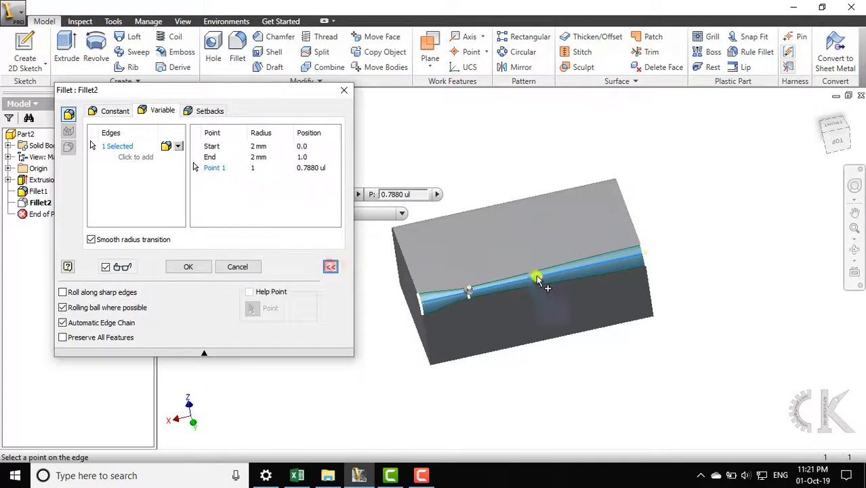
Add a second point at about 0.28 along the variable fillet's edge with a 3 mm radius, and apply the edit.
{"action": "left_click", "coordinate": [583, 270]}
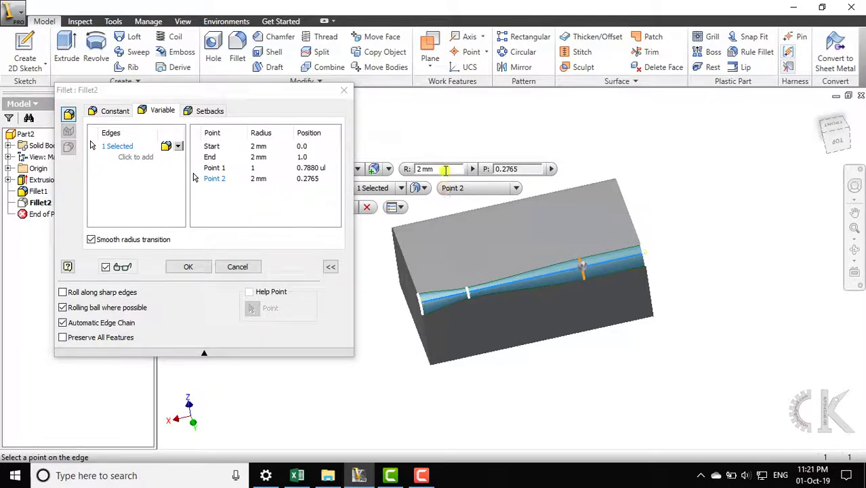
{"action": "left_click", "coordinate": [254, 179]}
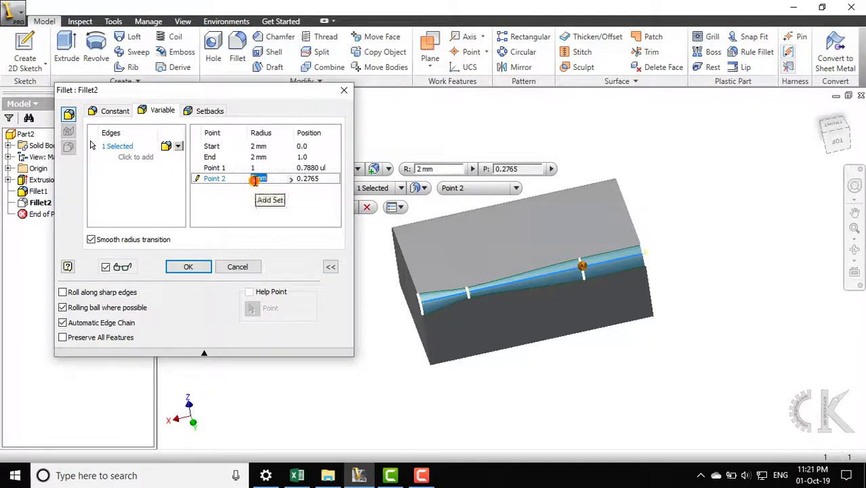
{"action": "type", "text": "3"}
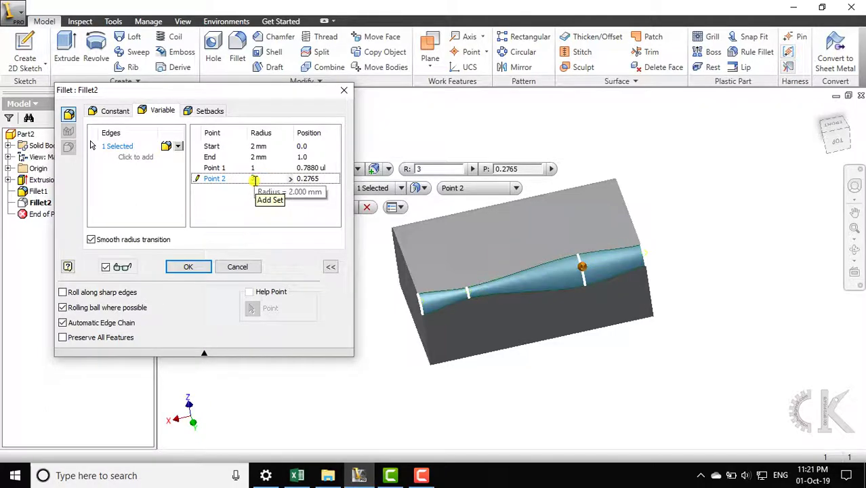
{"action": "left_click", "coordinate": [187, 268]}
{"action": "middle_click_drag", "start_coordinate": [487, 319], "coordinate": [546, 296], "text": "shift"}
{"action": "middle_click_drag", "start_coordinate": [442, 209], "coordinate": [439, 283], "text": "shift"}
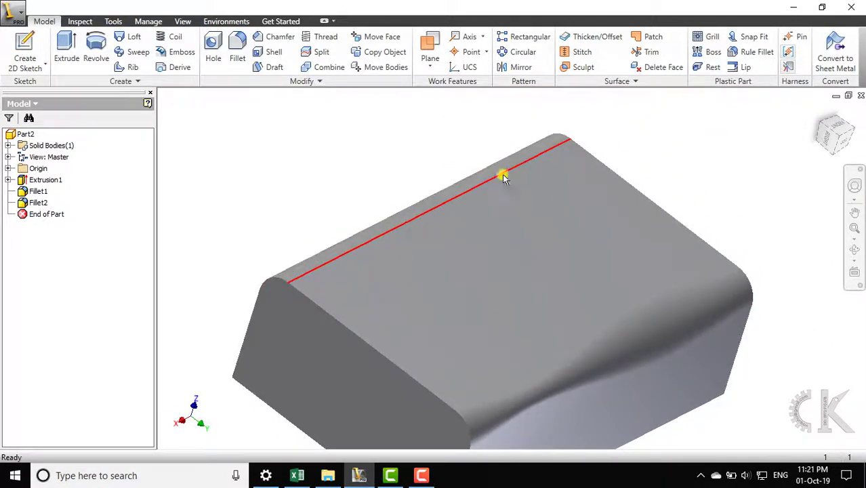
Edit the variable fillet and set the position of its 3 mm intermediate point to 1.
{"action": "middle_click_drag", "start_coordinate": [541, 141], "coordinate": [550, 294], "text": "shift"}
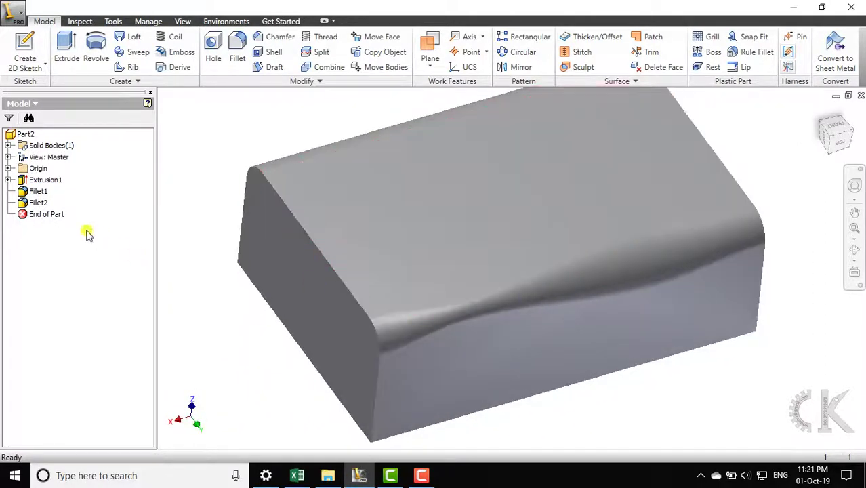
{"action": "left_click", "coordinate": [38, 203]}
{"action": "right_click", "coordinate": [38, 203]}
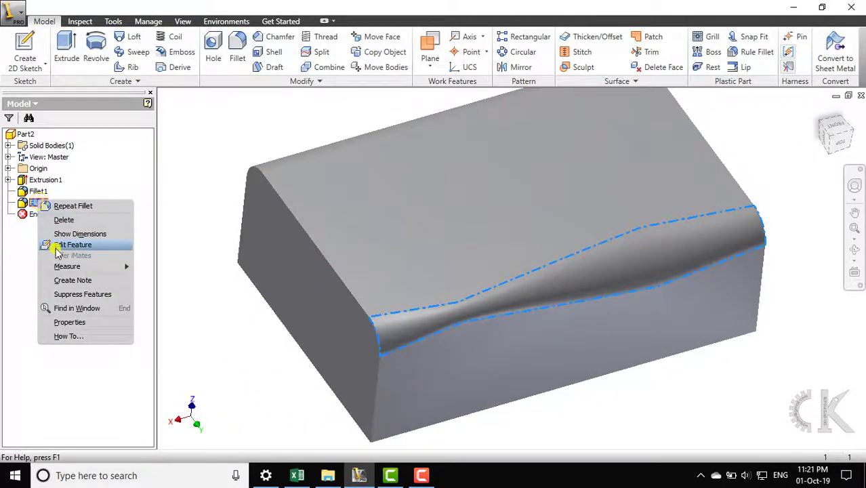
{"action": "left_click", "coordinate": [59, 246]}
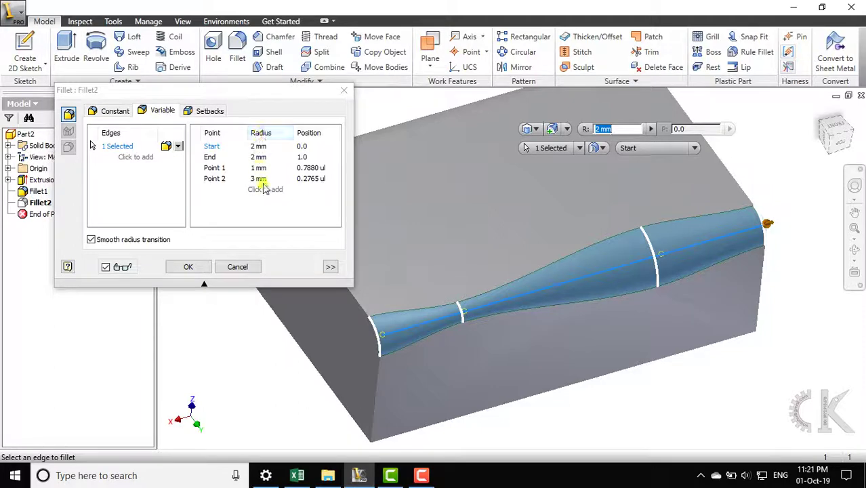
{"action": "left_click", "coordinate": [313, 179]}
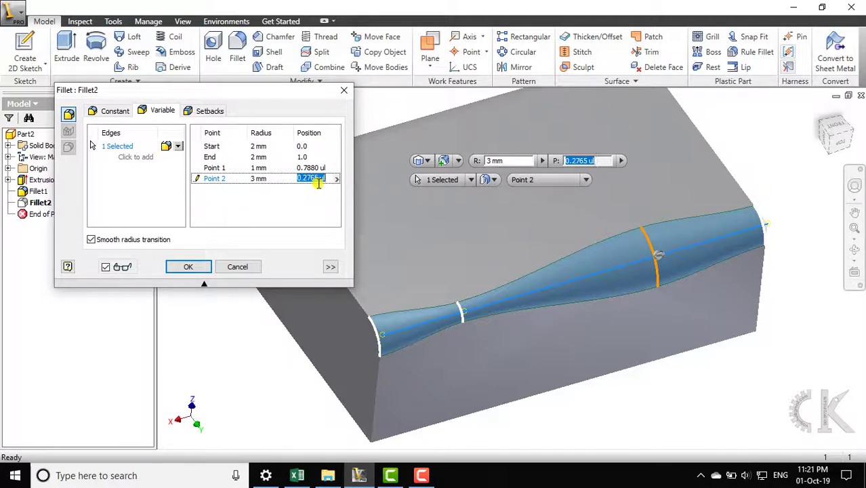
{"action": "left_click", "coordinate": [315, 168]}
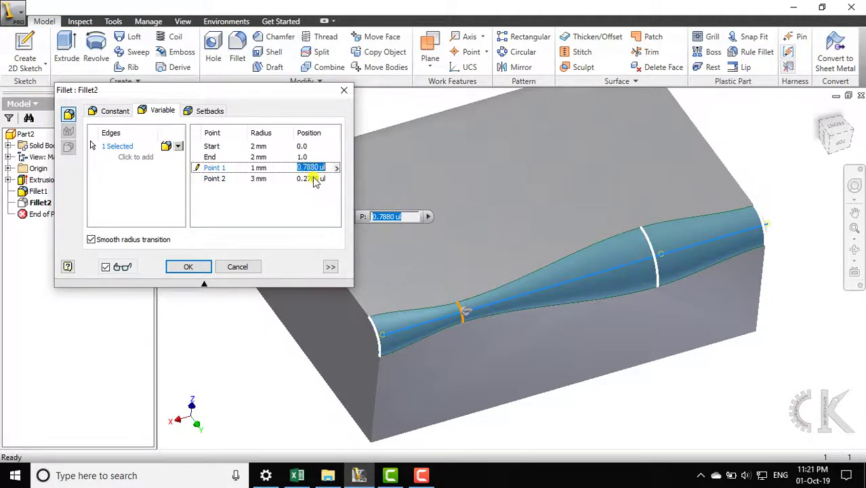
{"action": "left_click", "coordinate": [313, 178]}
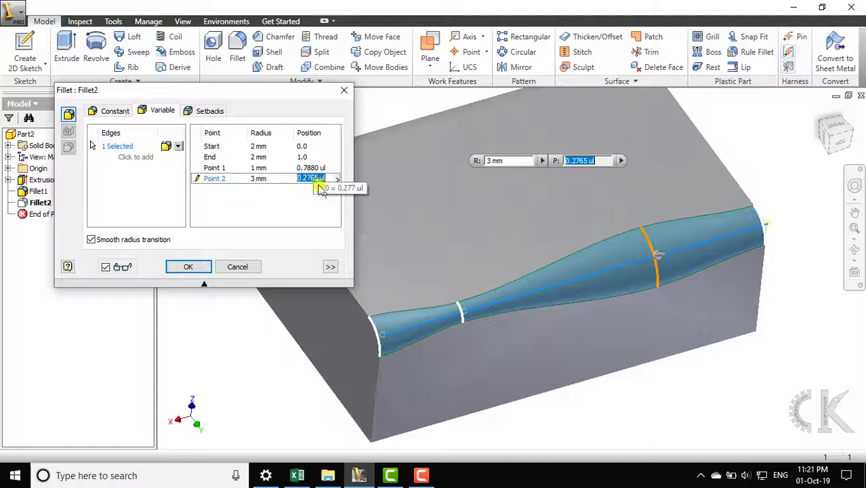
{"action": "type", "text": "1"}
{"action": "key", "text": "Return"}
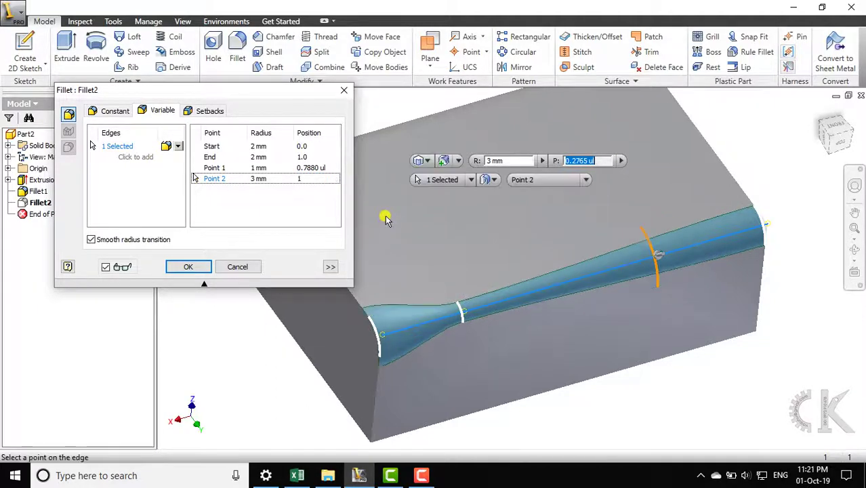
Set the position of the 1 mm intermediate point to 1, check each fillet point, and apply the edit.
{"action": "left_click", "coordinate": [288, 167]}
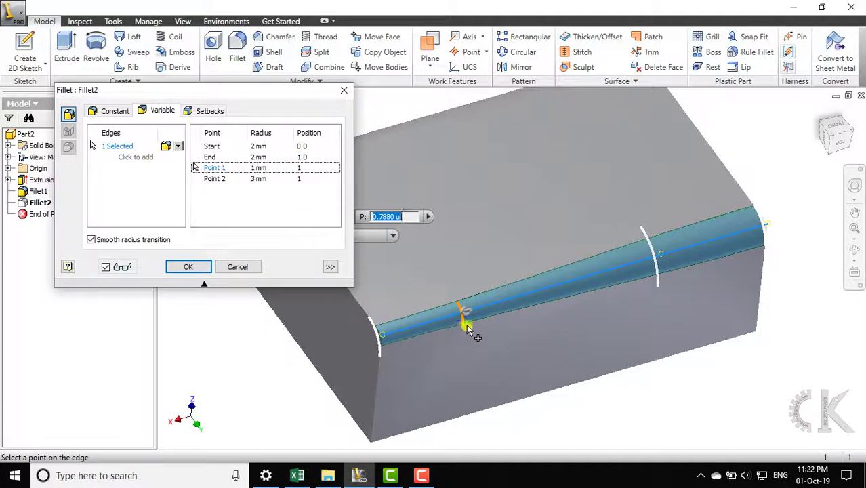
{"action": "left_click", "coordinate": [290, 157]}
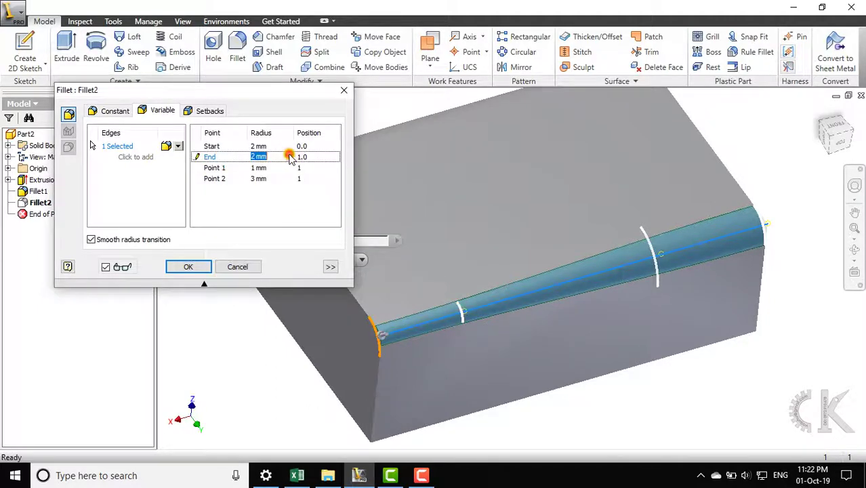
{"action": "left_click", "coordinate": [280, 147]}
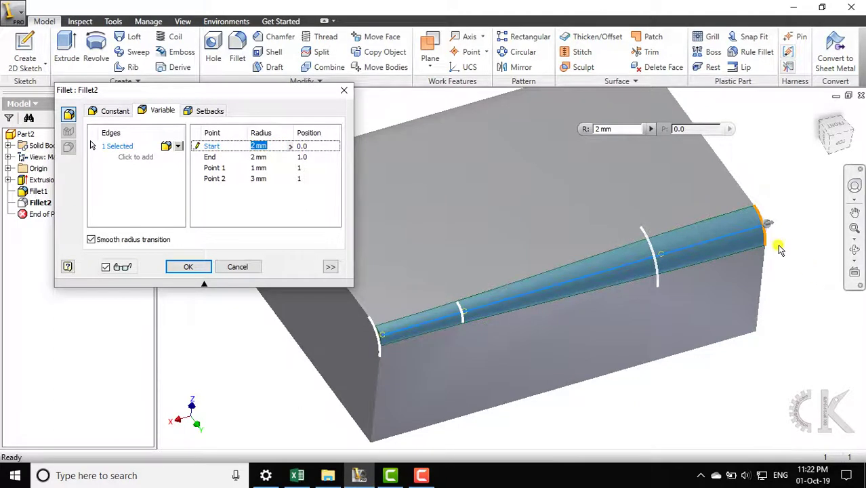
{"action": "left_click", "coordinate": [223, 168]}
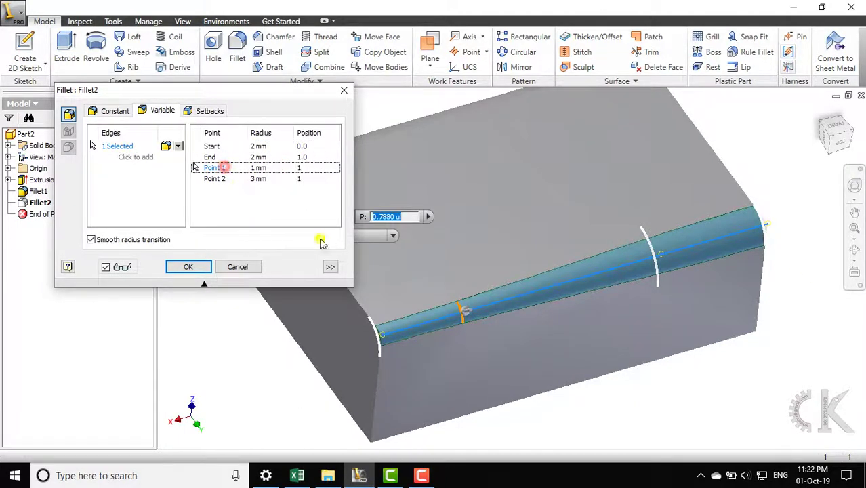
{"action": "left_click", "coordinate": [226, 178]}
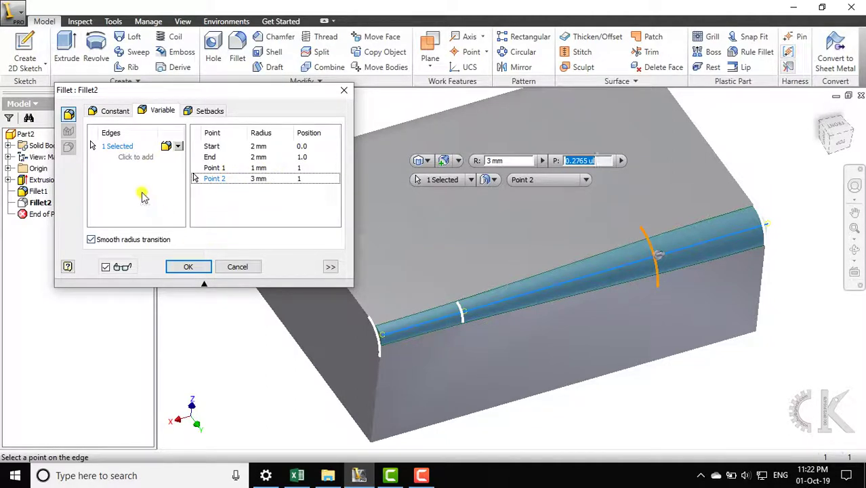
{"action": "left_click", "coordinate": [179, 268]}
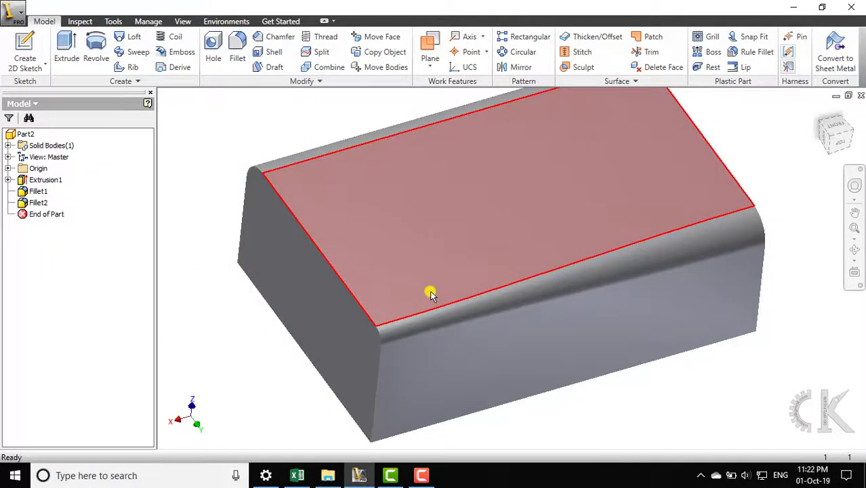
Apply a face fillet of 2.390 mm radius between a narrow long side face and the adjoining large unfilleted face of the block.
{"action": "middle_click_drag", "start_coordinate": [429, 293], "coordinate": [418, 261], "text": "shift"}
{"action": "middle_click_drag", "start_coordinate": [395, 263], "coordinate": [238, 60], "text": "shift"}
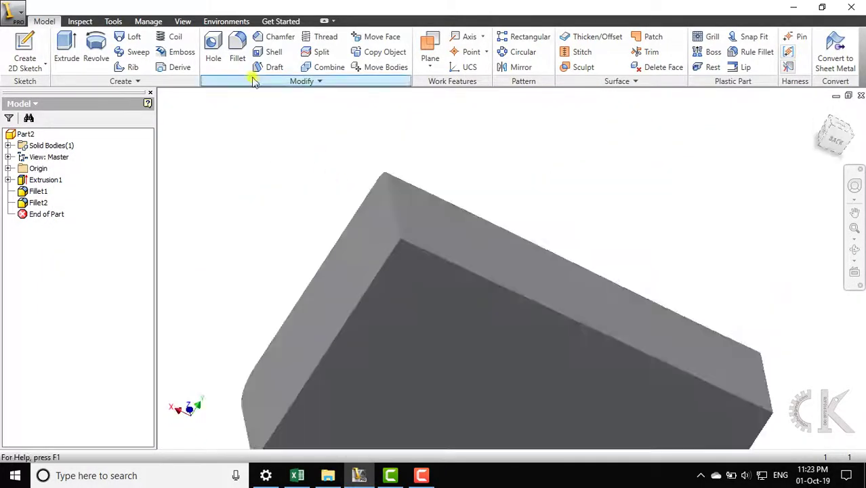
{"action": "left_click", "coordinate": [239, 51]}
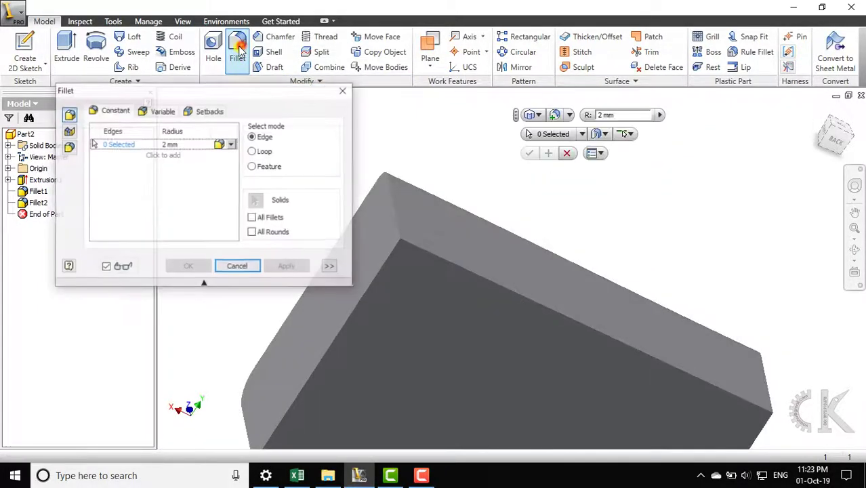
{"action": "middle_click_drag", "start_coordinate": [541, 175], "coordinate": [571, 174]}
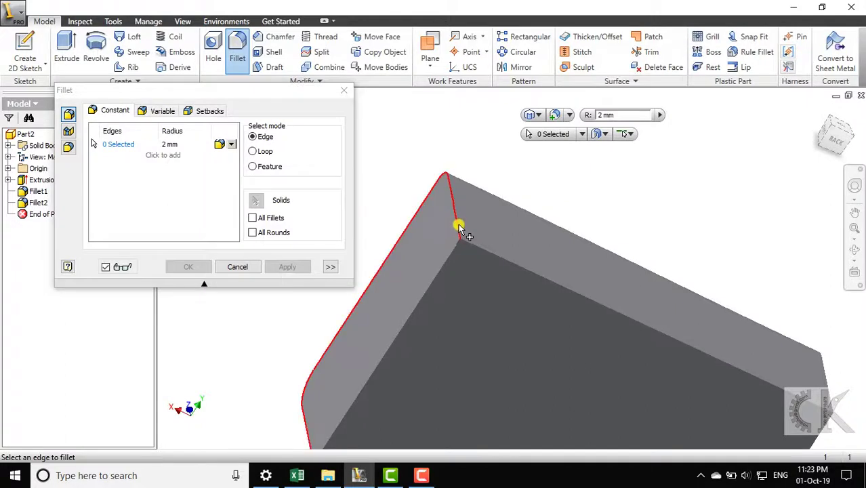
{"action": "left_click", "coordinate": [68, 131]}
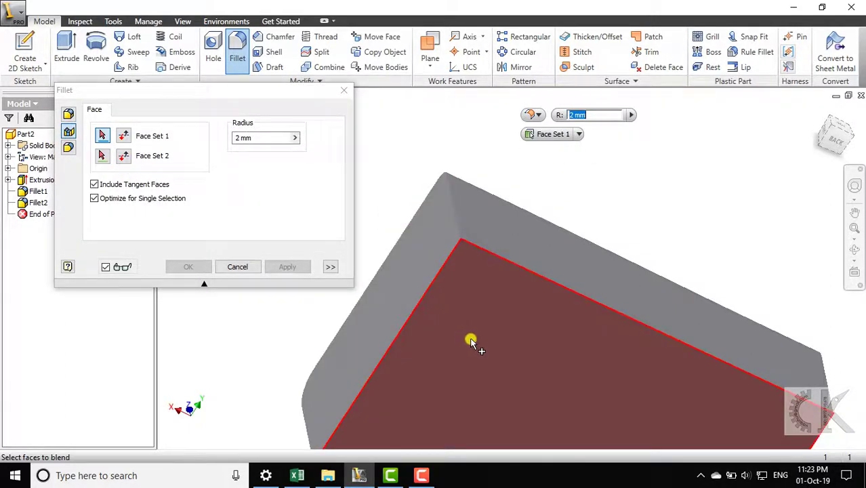
{"action": "left_click", "coordinate": [493, 238]}
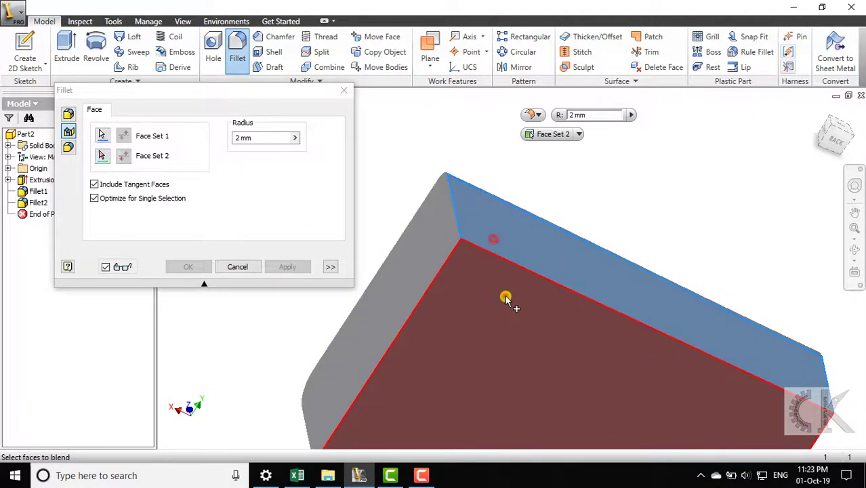
{"action": "left_click", "coordinate": [506, 299]}
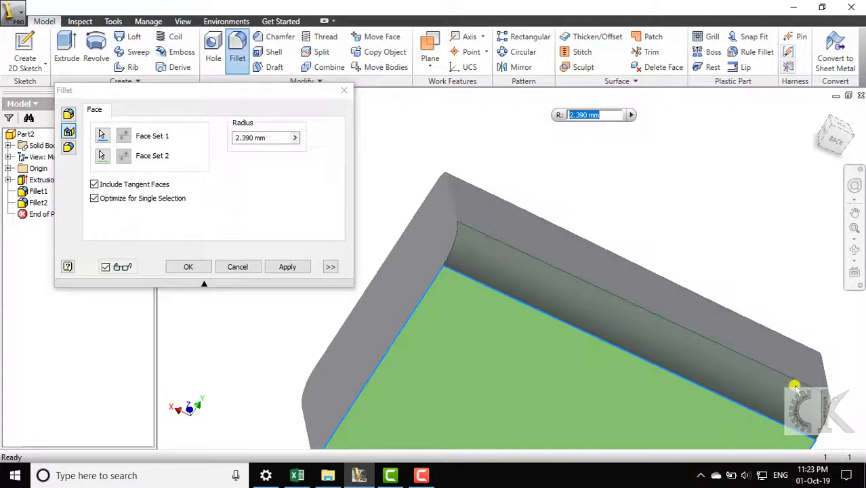
{"action": "left_click", "coordinate": [280, 266]}
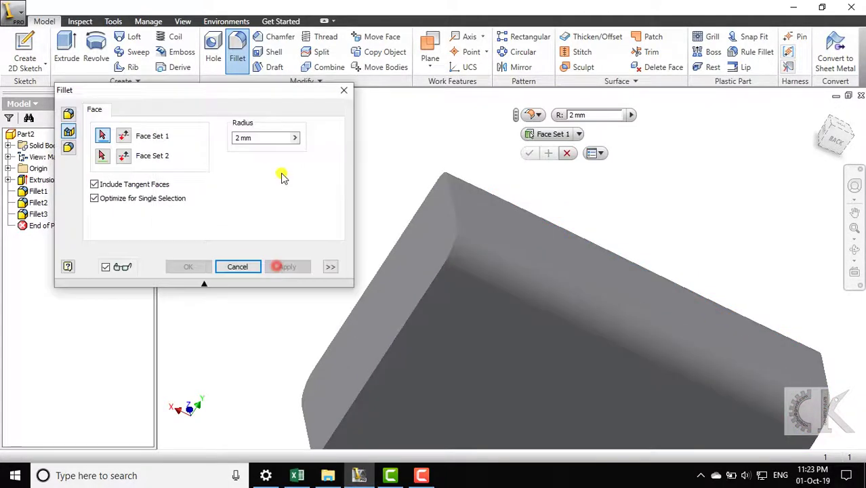
Abandon the full round fillet and undo all the fillets, restoring the plain extruded block.
{"action": "left_click", "coordinate": [68, 146]}
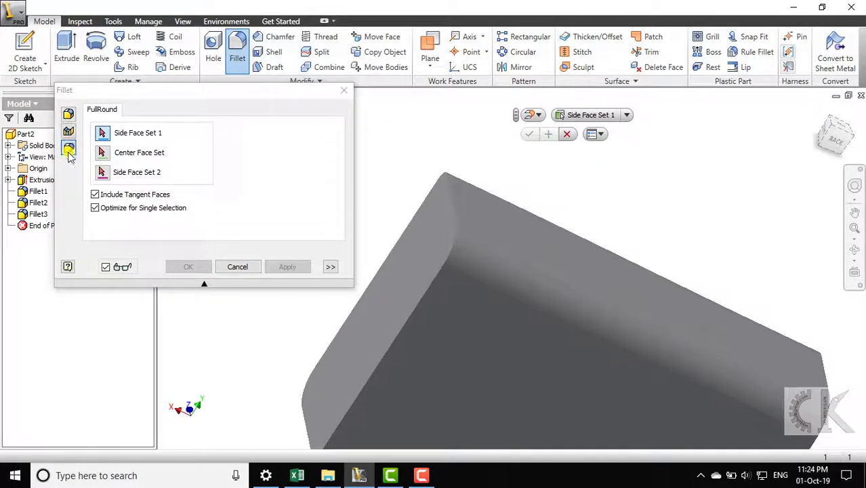
{"action": "middle_click_drag", "start_coordinate": [300, 306], "coordinate": [354, 180]}
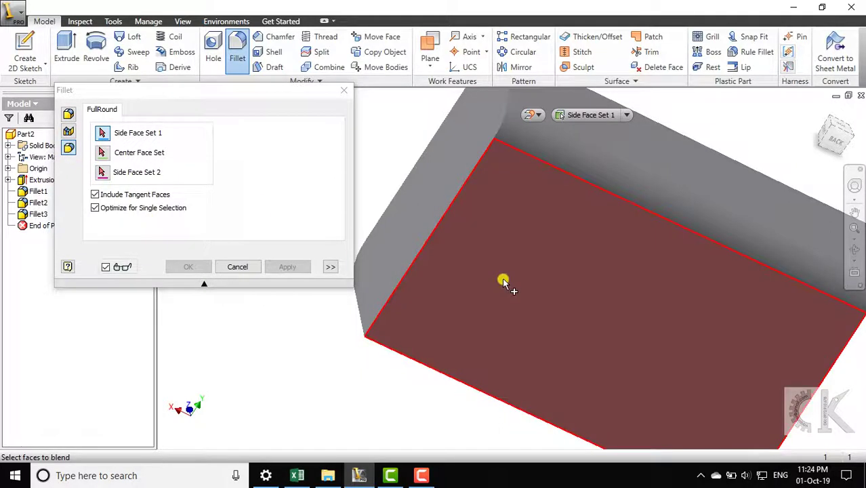
{"action": "scroll", "coordinate": [503, 281], "scroll_direction": "down", "scroll_amount": 3}
{"action": "middle_click_drag", "start_coordinate": [474, 265], "coordinate": [587, 269], "text": "shift"}
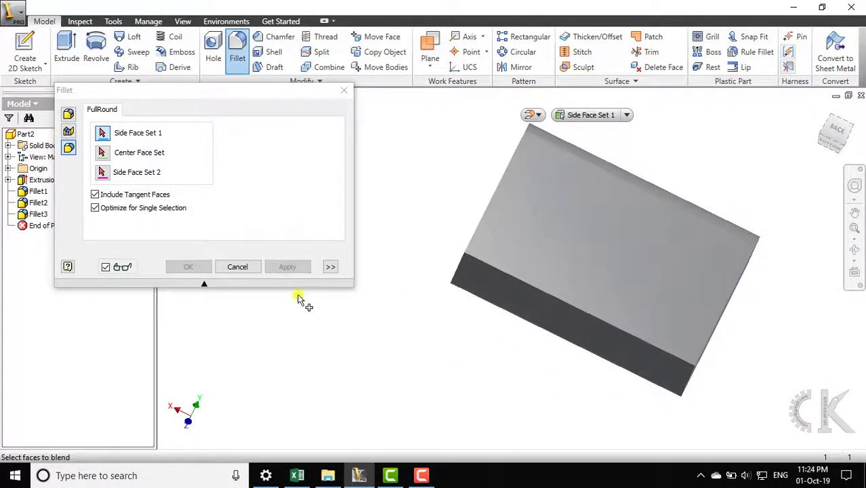
{"action": "key", "text": "Escape"}
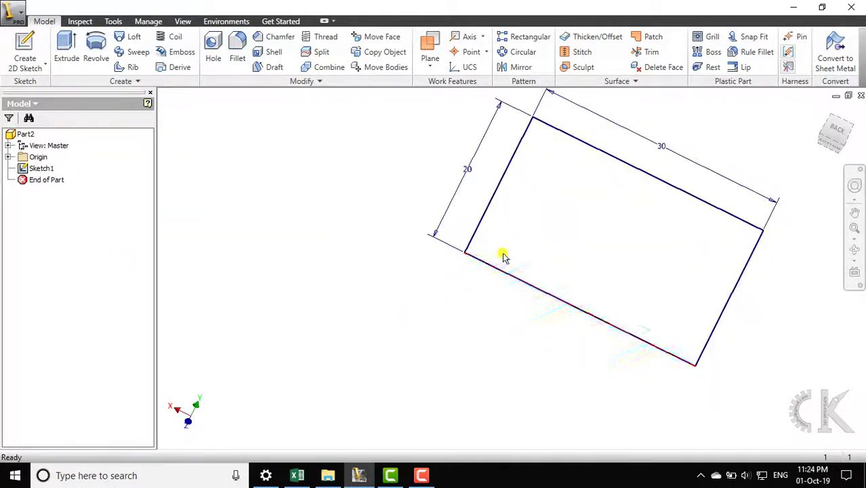
{"action": "key", "text": "ctrl+y"}
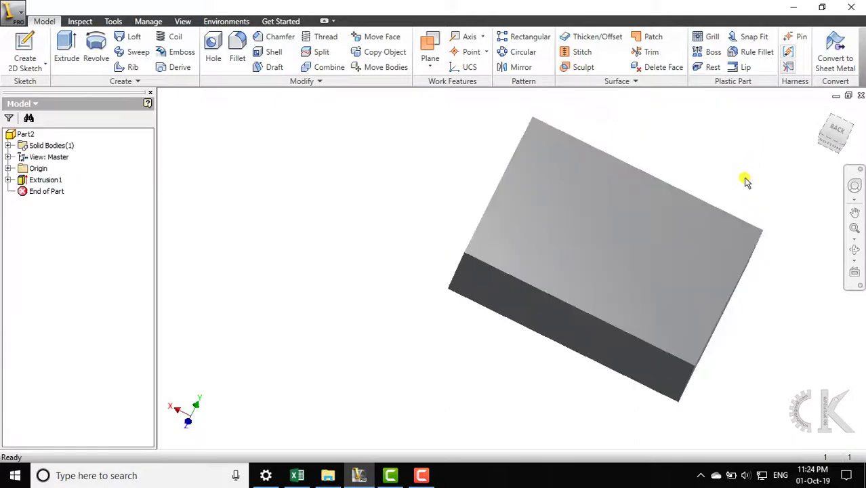
Create a full round fillet over one long narrow side face, using the two opposite large faces as side face sets.
{"action": "left_click", "coordinate": [238, 61]}
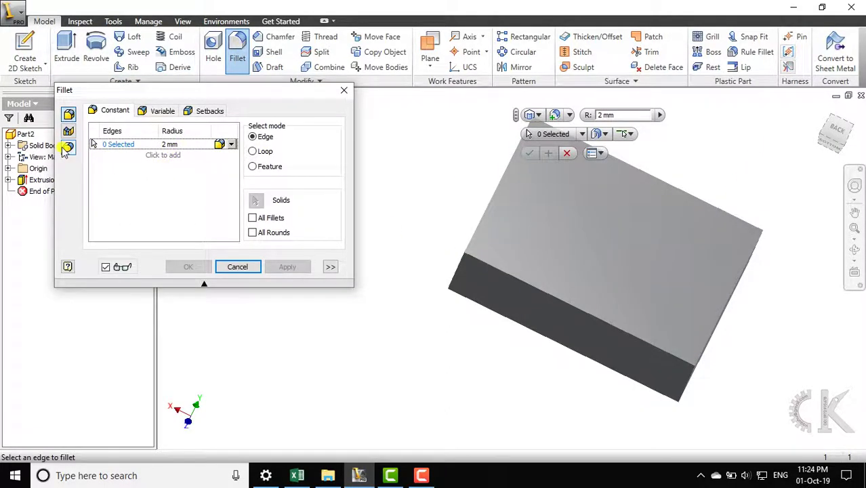
{"action": "left_click", "coordinate": [68, 147]}
{"action": "left_click", "coordinate": [555, 229]}
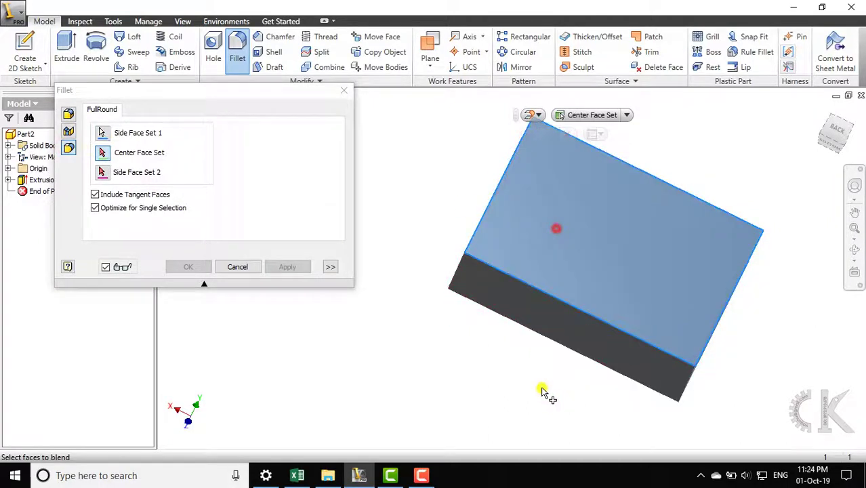
{"action": "middle_click_drag", "start_coordinate": [543, 387], "coordinate": [555, 351], "text": "shift"}
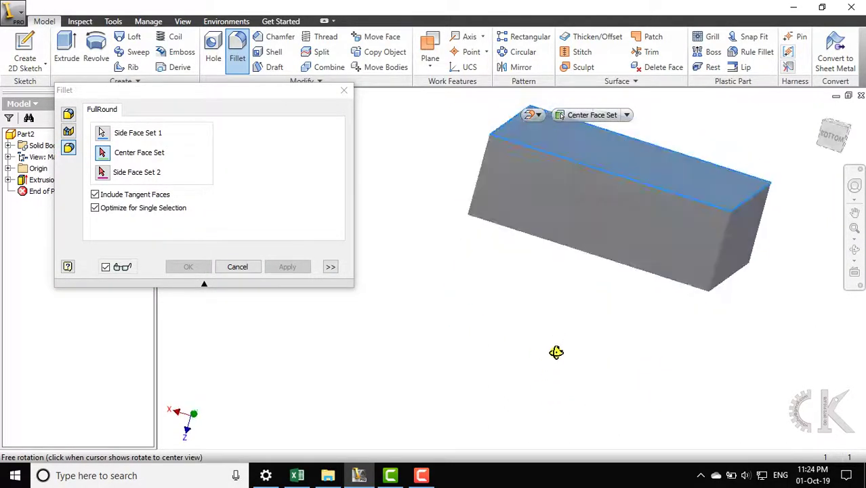
{"action": "left_click", "coordinate": [566, 208]}
{"action": "middle_click_drag", "start_coordinate": [566, 306], "coordinate": [575, 230], "text": "shift"}
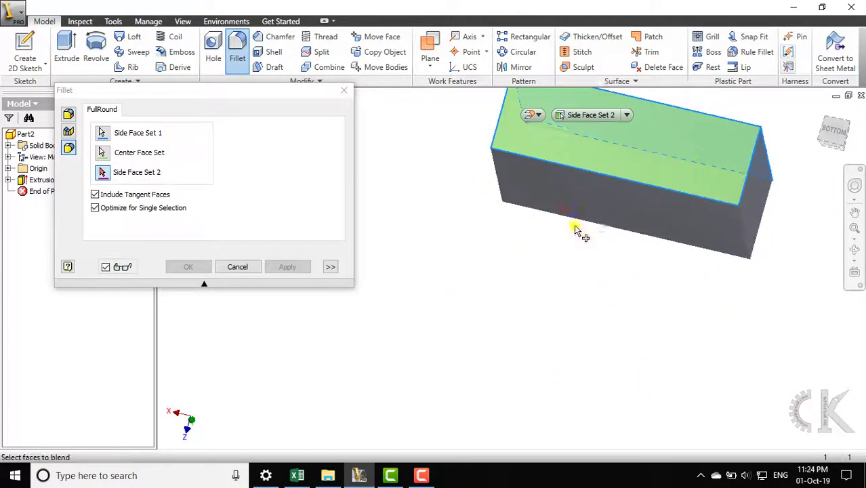
{"action": "left_click", "coordinate": [577, 191]}
{"action": "middle_click_drag", "start_coordinate": [564, 283], "coordinate": [600, 258], "text": "shift"}
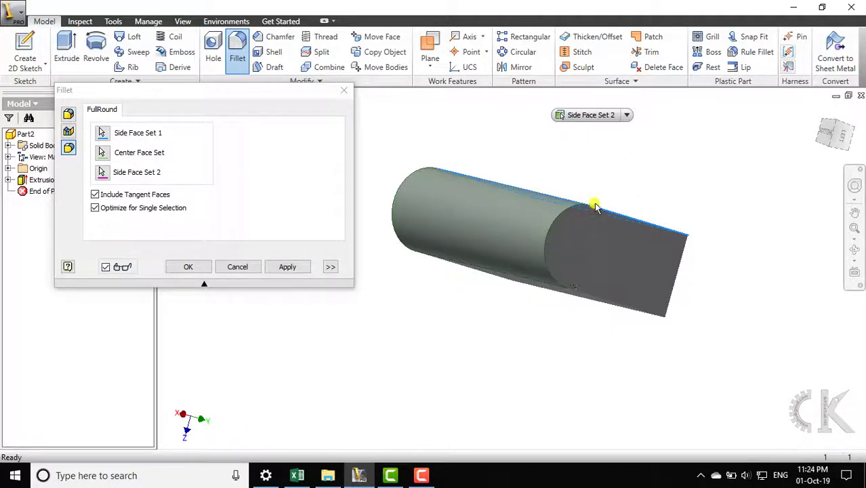
{"action": "left_click", "coordinate": [298, 265]}
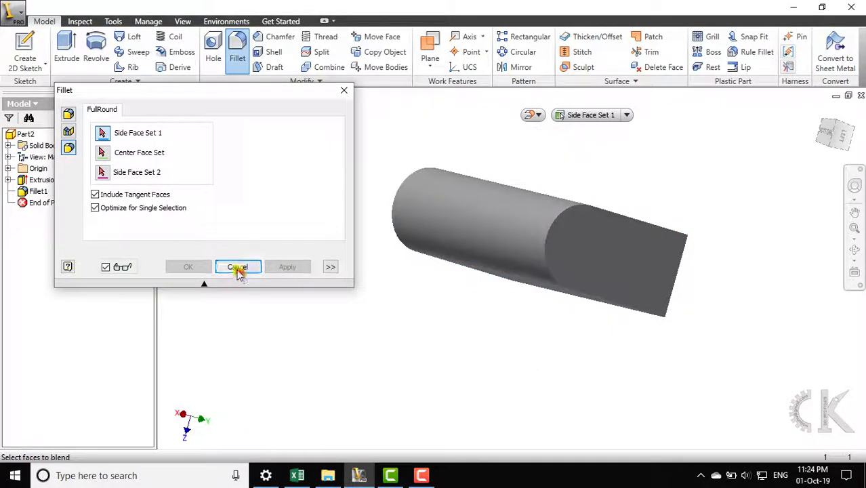
{"action": "left_click", "coordinate": [237, 268]}
{"action": "middle_click_drag", "start_coordinate": [500, 285], "coordinate": [396, 342], "text": "shift"}
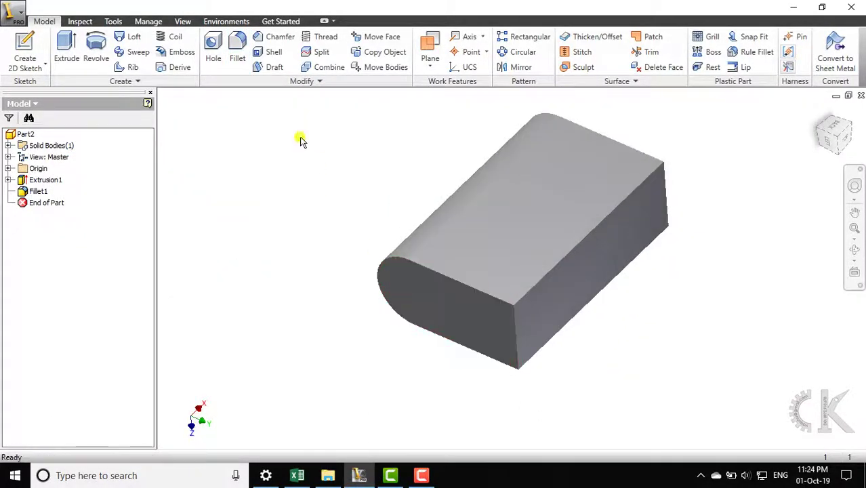